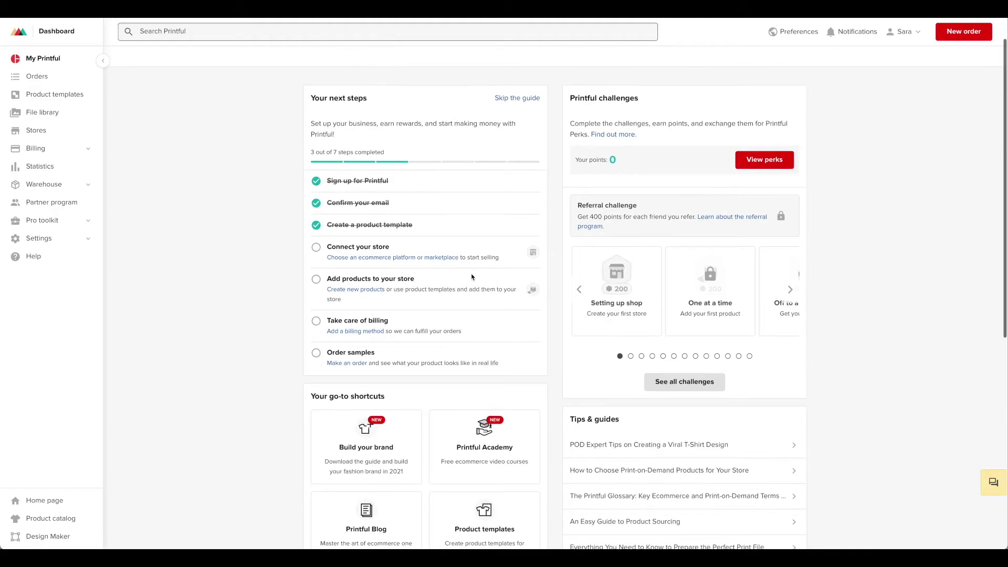
# Step: Bring up Printful's options for connecting an online store
pyautogui.scroll(-1, 420, 246)
pyautogui.scroll(-1, 426, 235)
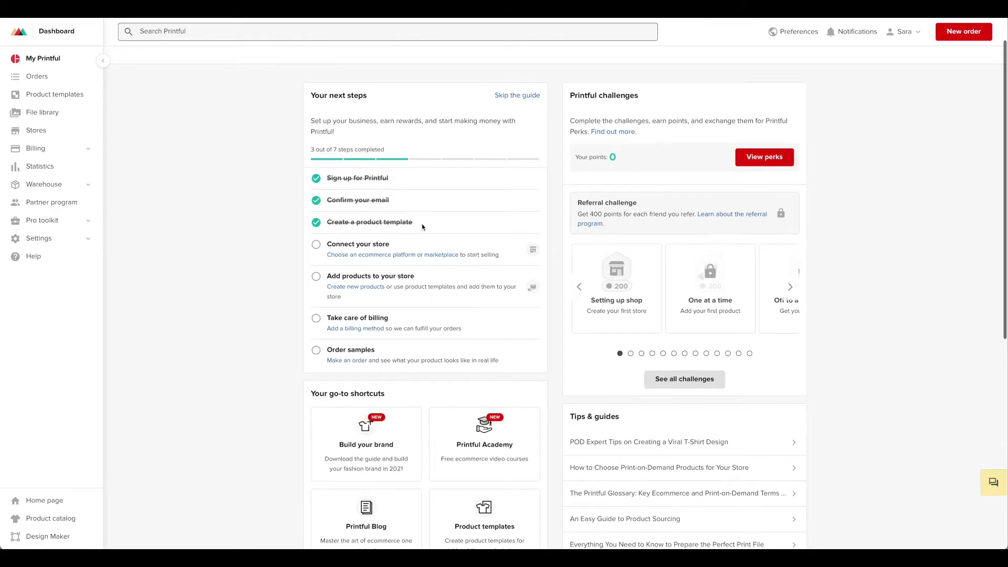
pyautogui.scroll(-1, 388, 257)
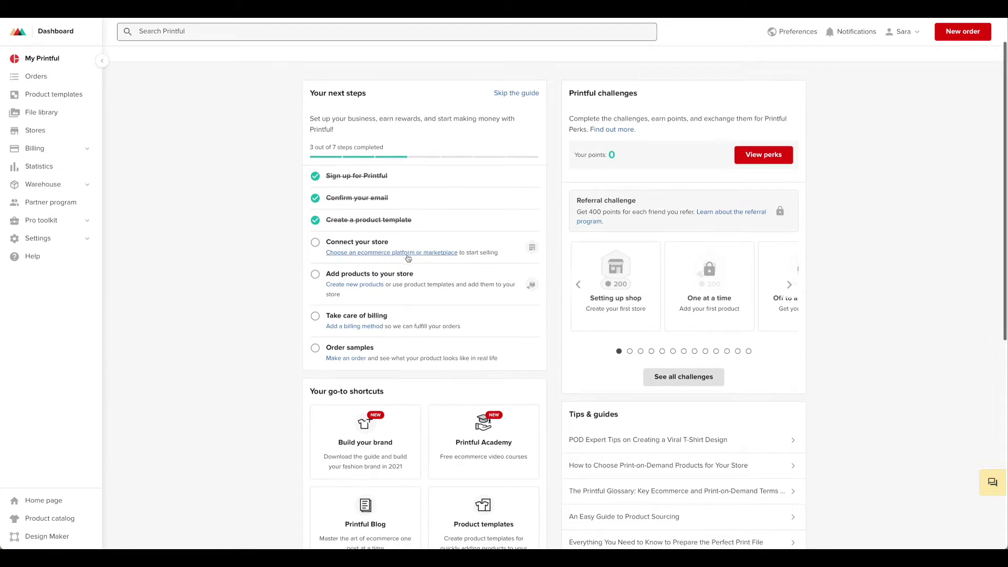
pyautogui.scroll(-1, 367, 255)
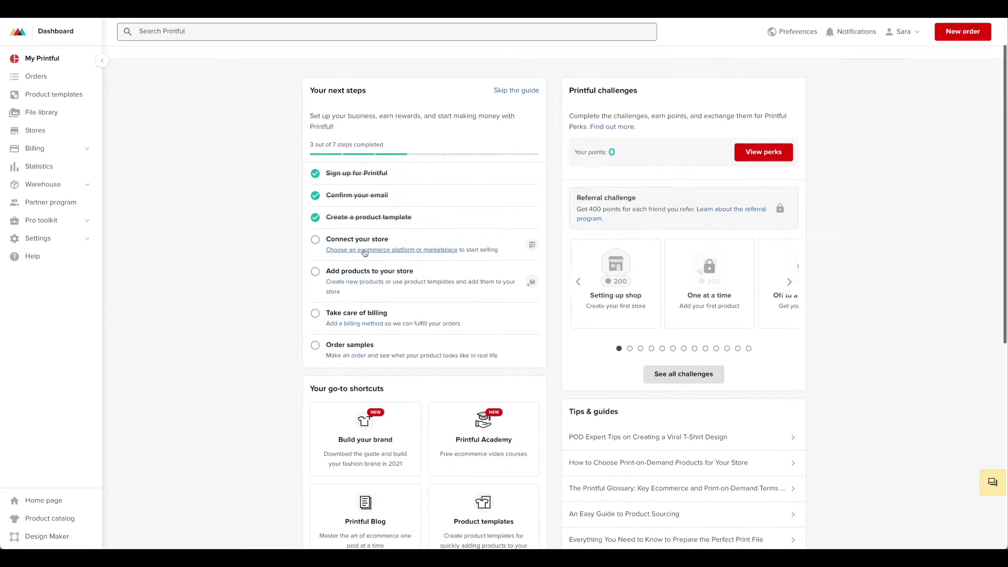
pyautogui.click(365, 250)
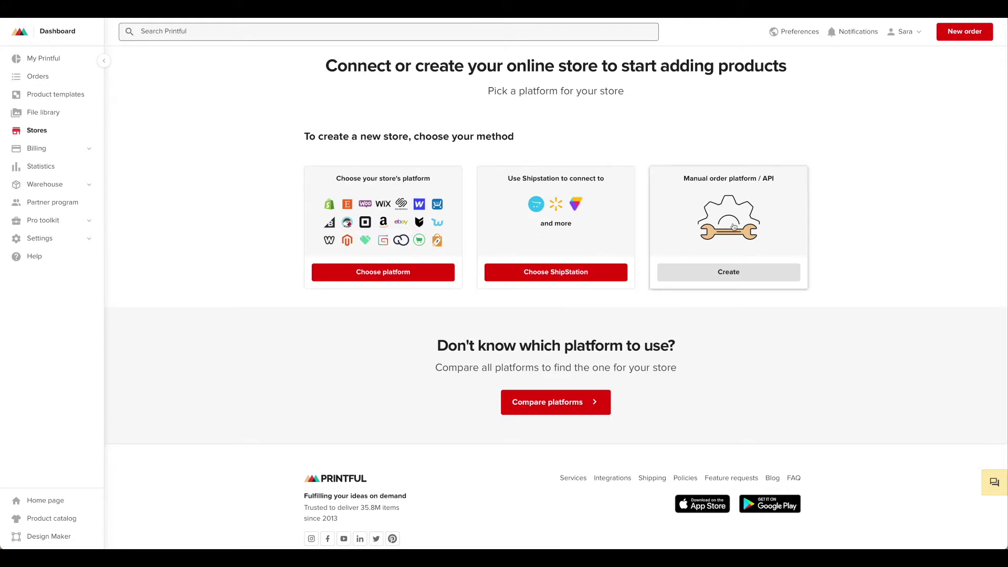
pyautogui.scroll(1, 417, 238)
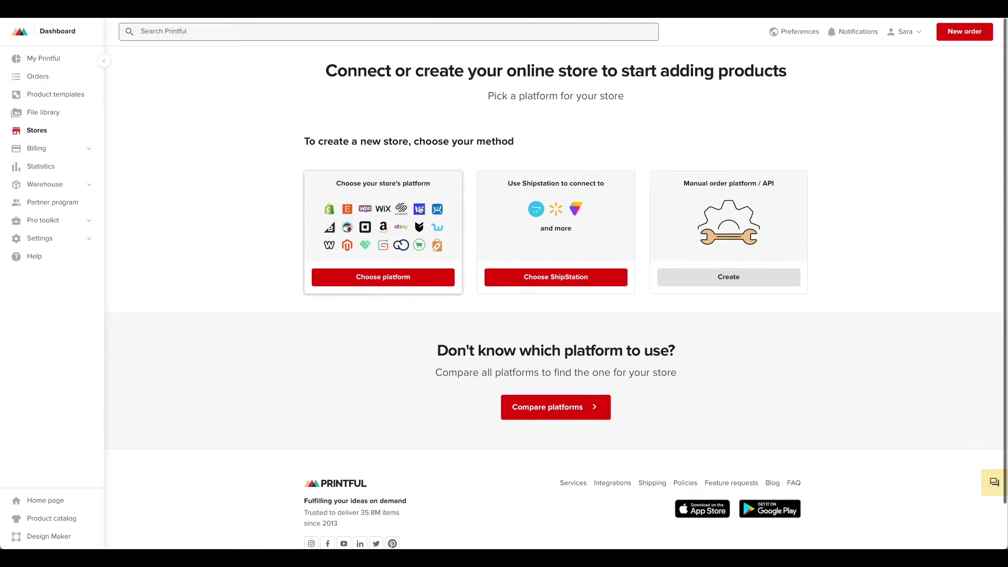
# Step: Choose Webflow from the ecommerce platform list and review the Connect your Webflow store guide
pyautogui.click(382, 280)
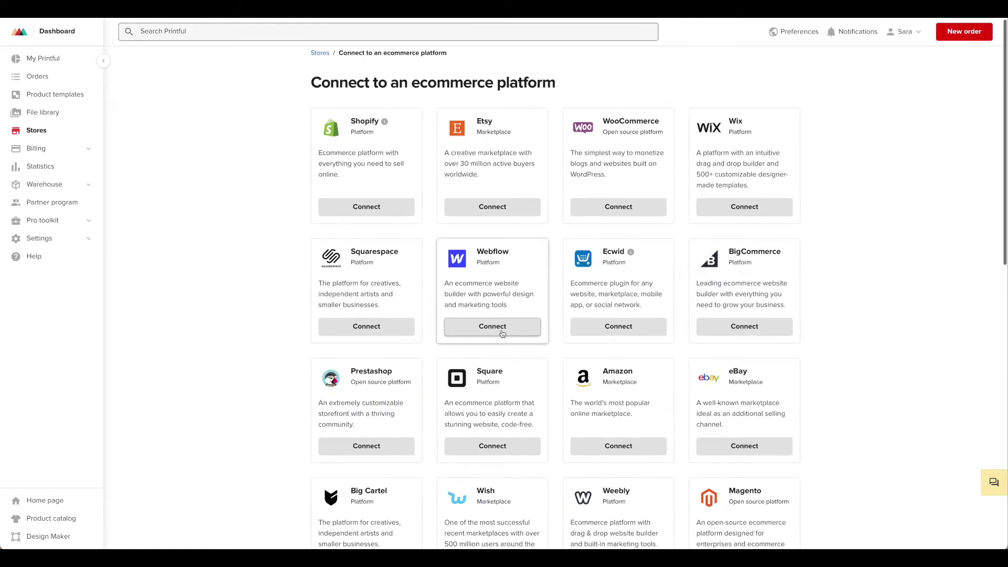
pyautogui.click(502, 334)
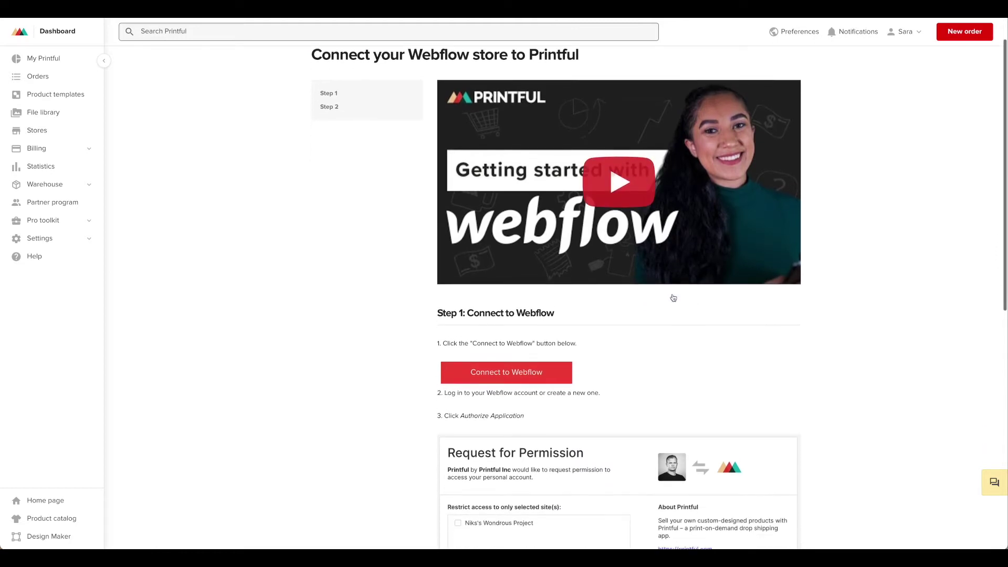
pyautogui.scroll(-3, 671, 294)
pyautogui.scroll(-1, 744, 295)
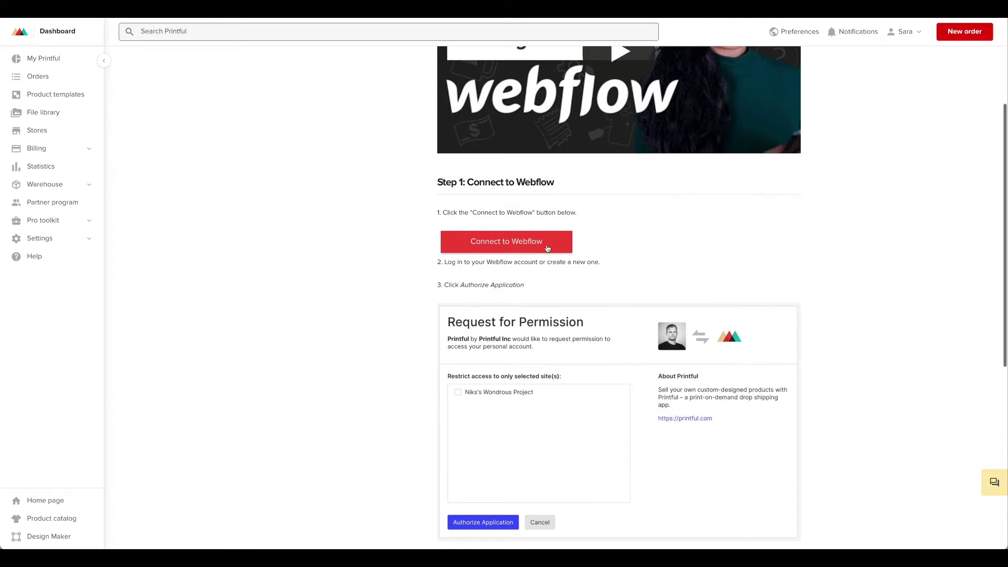
pyautogui.scroll(-1, 579, 246)
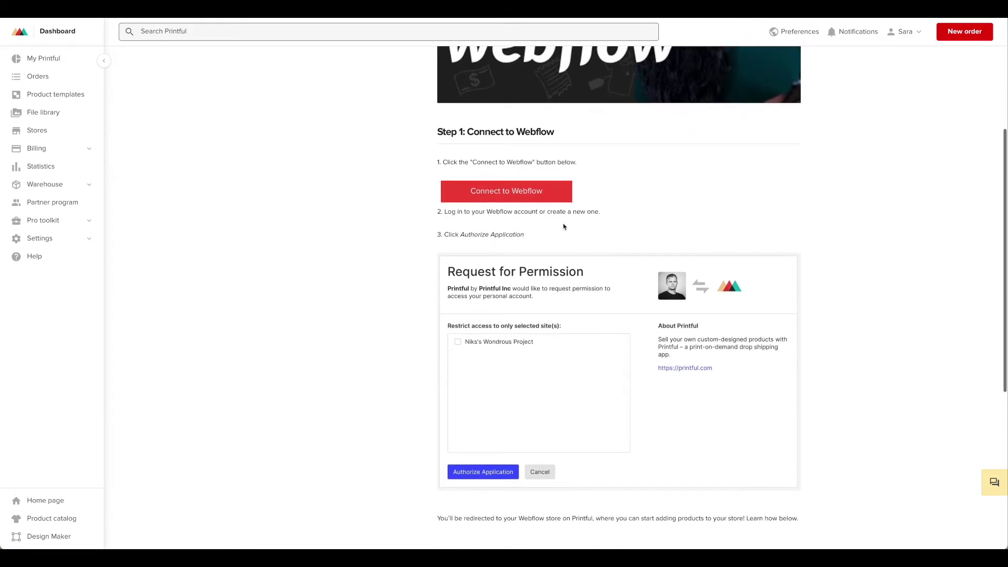
pyautogui.scroll(-1, 581, 292)
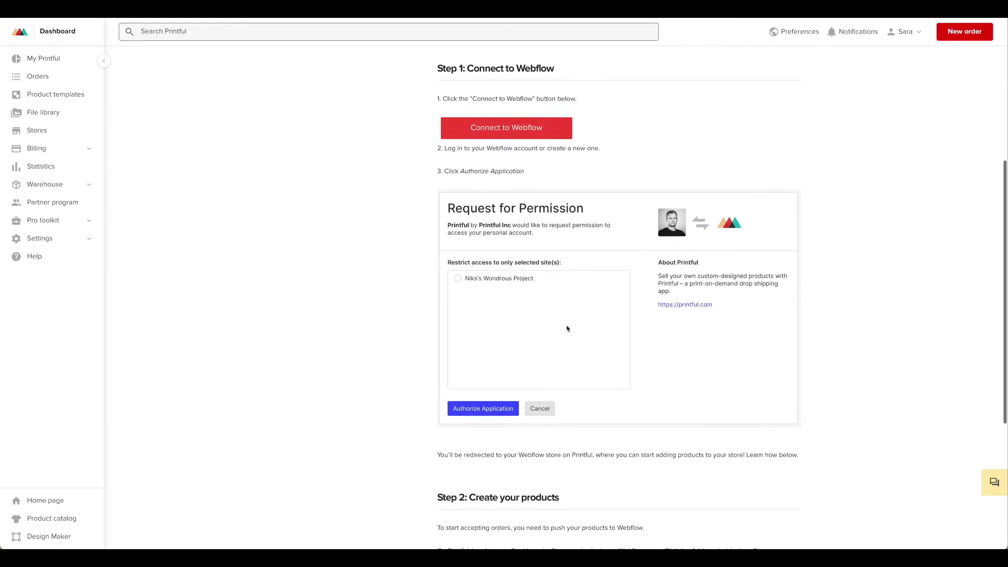
pyautogui.scroll(-1, 480, 333)
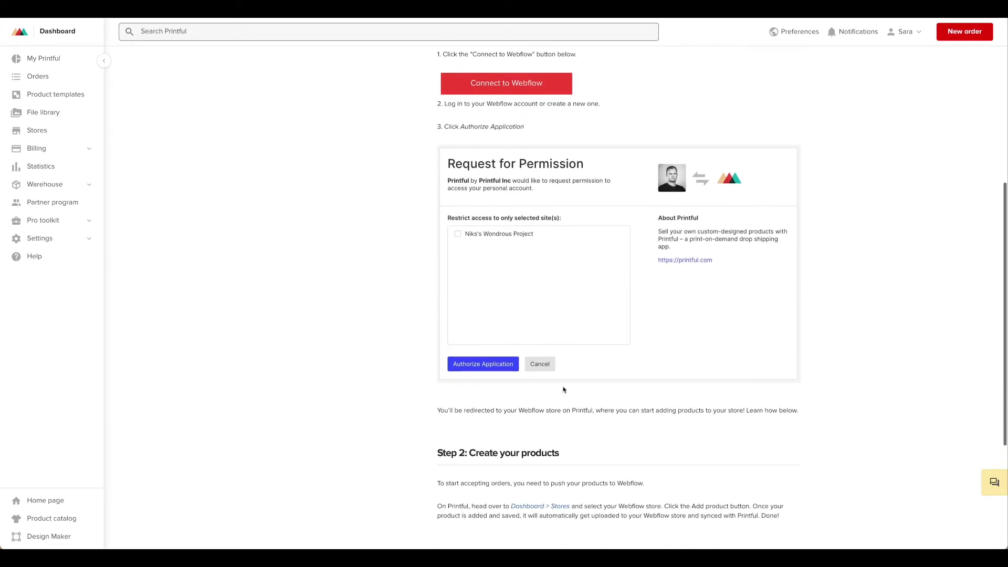
pyautogui.scroll(-1, 580, 396)
pyautogui.scroll(-1, 567, 501)
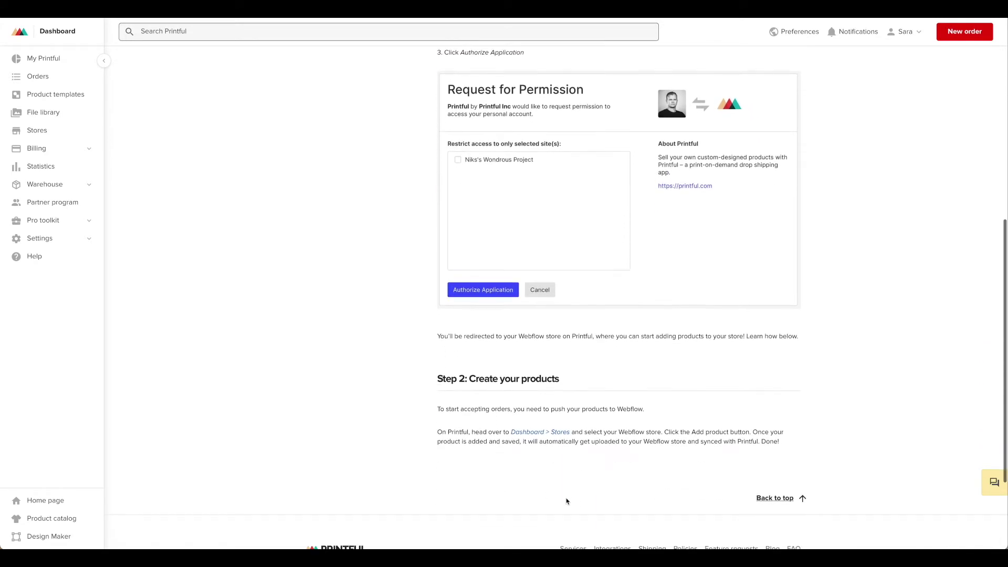
pyautogui.scroll(3, 568, 473)
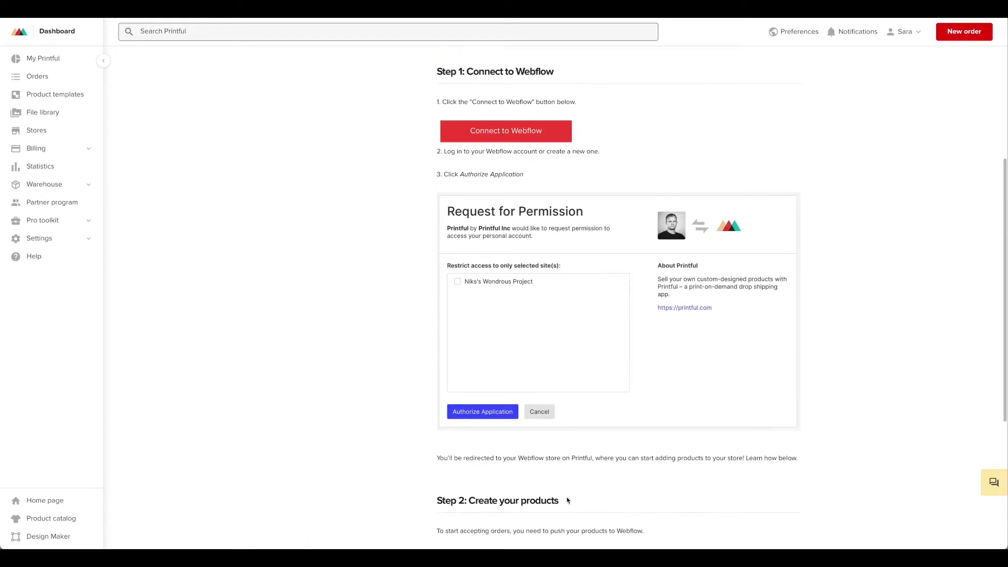
# Step: Link the Webflow store to Printful
pyautogui.click(510, 133)
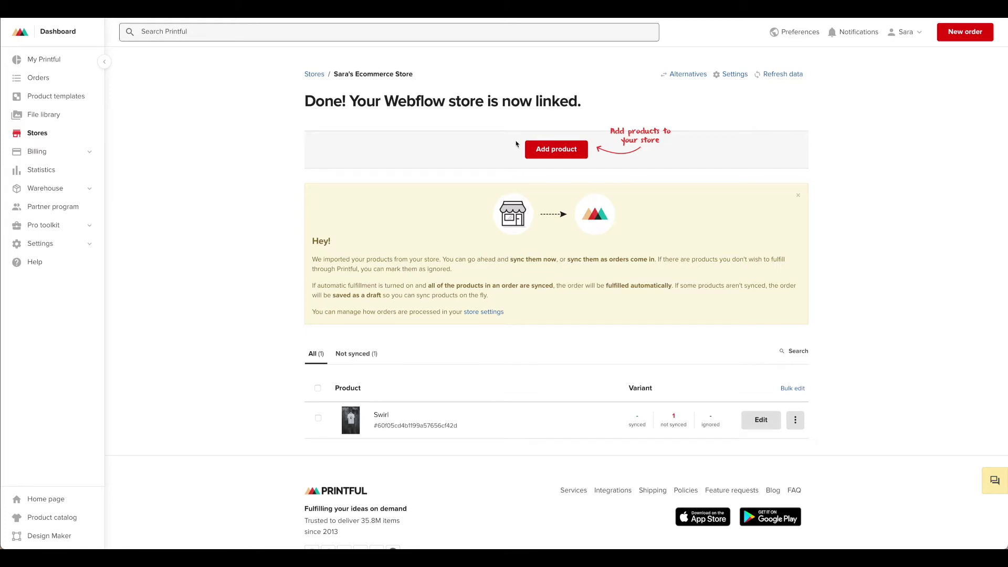
pyautogui.scroll(-1, 817, 129)
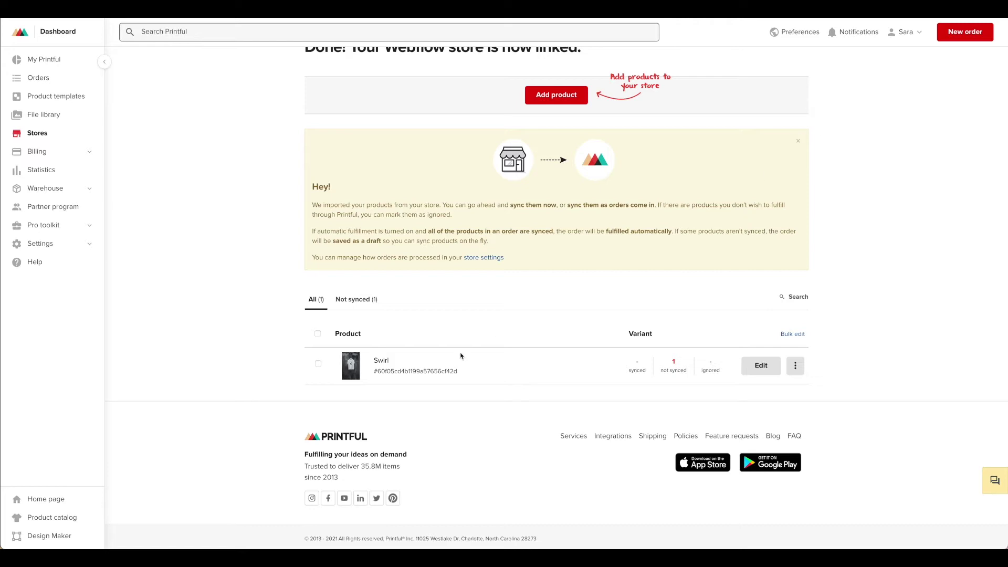
pyautogui.scroll(1, 465, 357)
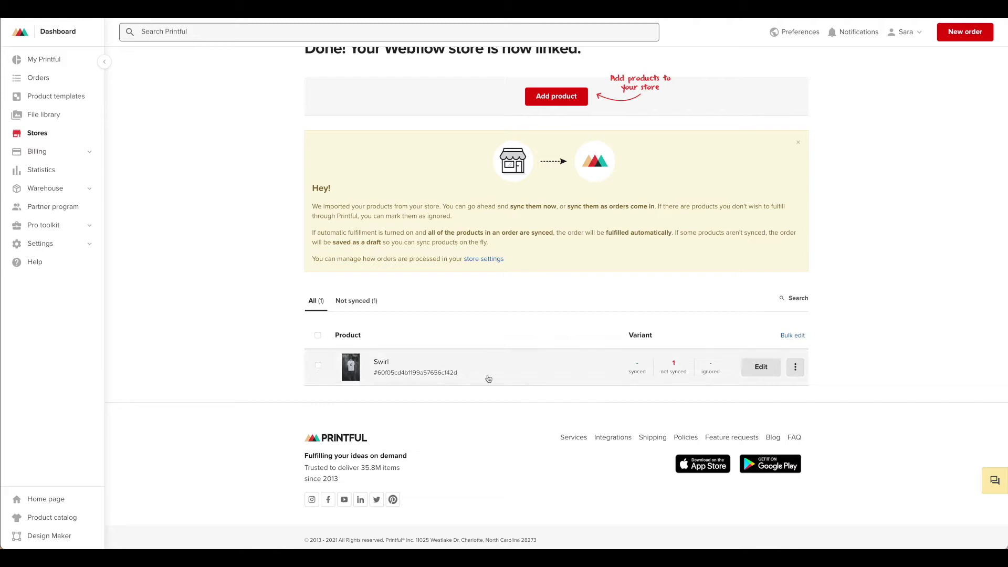
# Step: Tick the checkbox beside the imported Swirl product in the store's product list
pyautogui.click(319, 366)
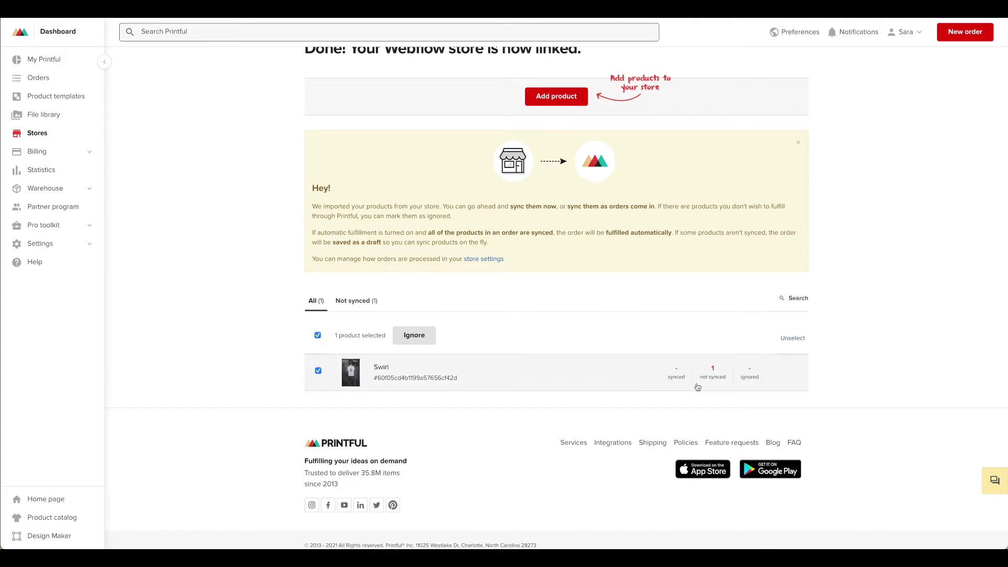
pyautogui.scroll(1, 622, 386)
pyautogui.scroll(-1, 414, 341)
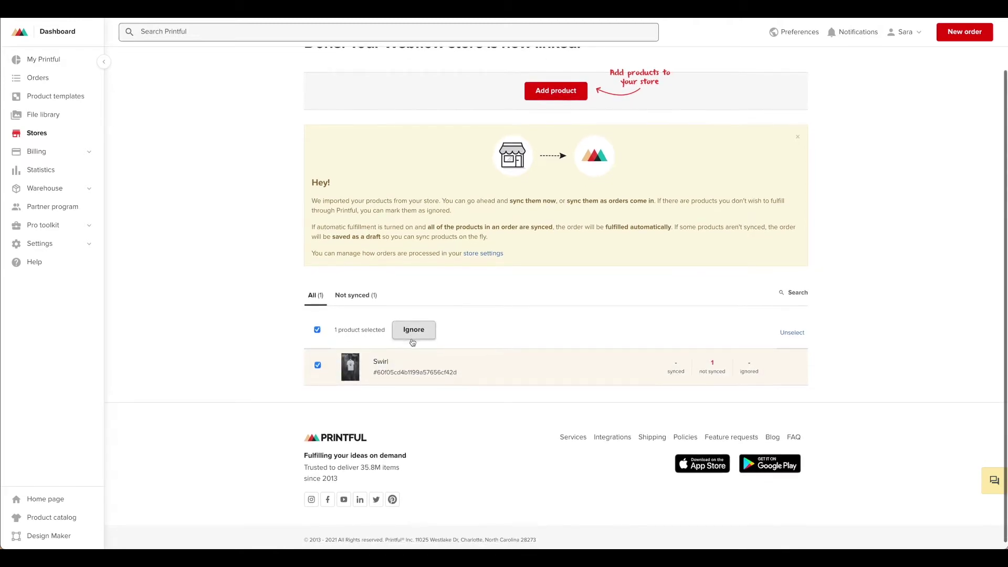
pyautogui.scroll(-1, 414, 334)
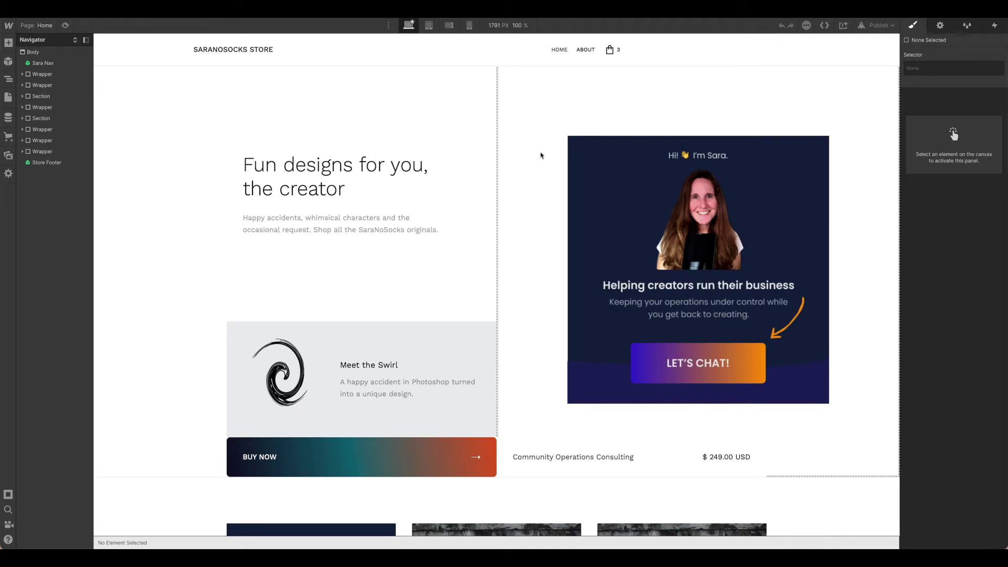
# Step: Open Swirl under Webflow's Ecommerce Products and permanently delete it
pyautogui.scroll(-5, 541, 156)
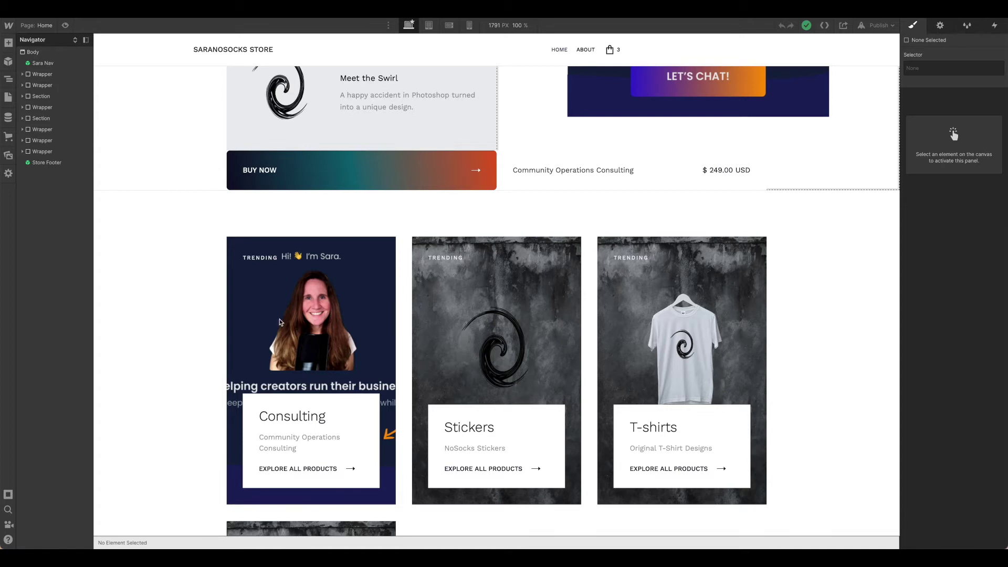
pyautogui.click(8, 137)
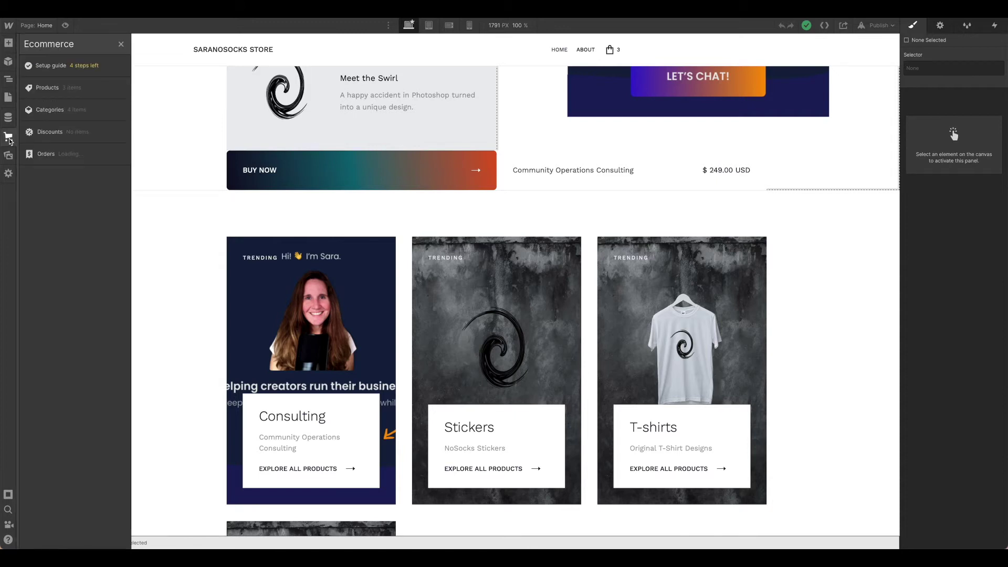
pyautogui.click(48, 93)
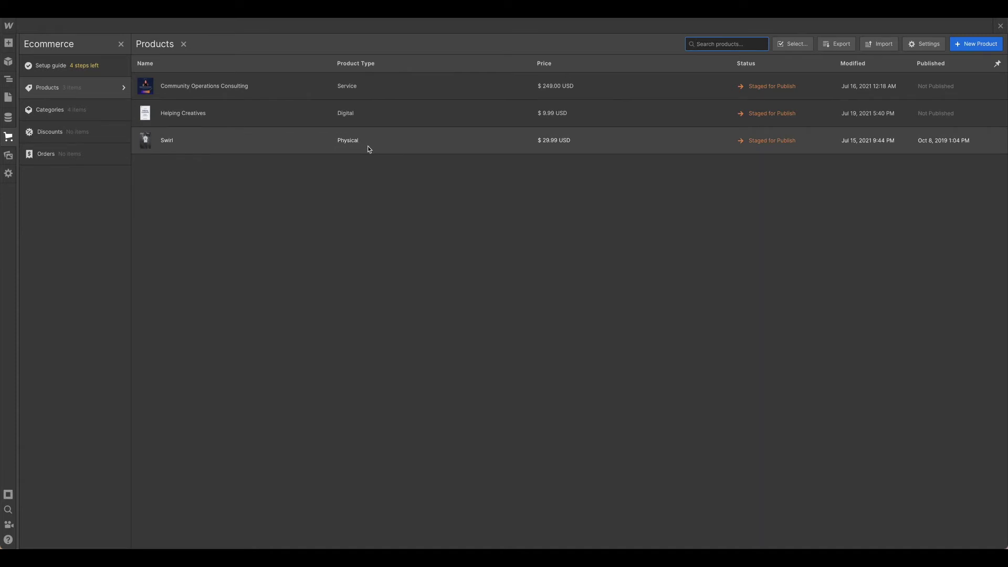
pyautogui.click(147, 140)
pyautogui.scroll(-5, 753, 227)
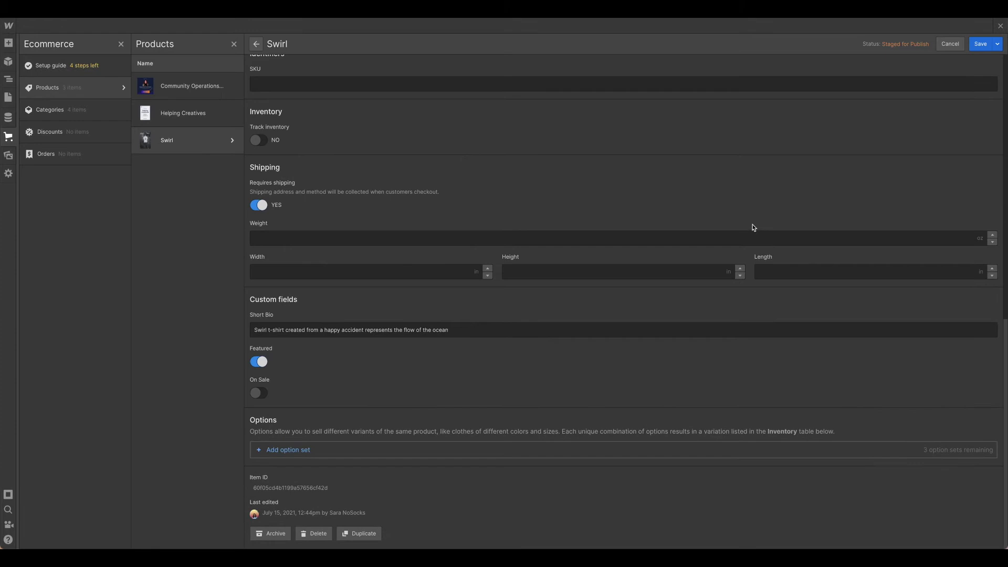
pyautogui.click(315, 534)
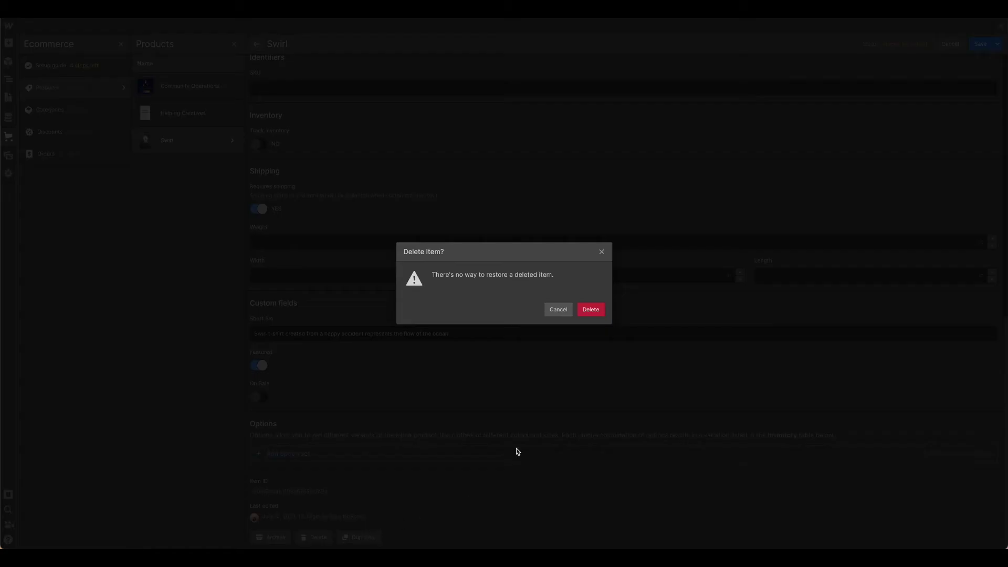
pyautogui.click(598, 310)
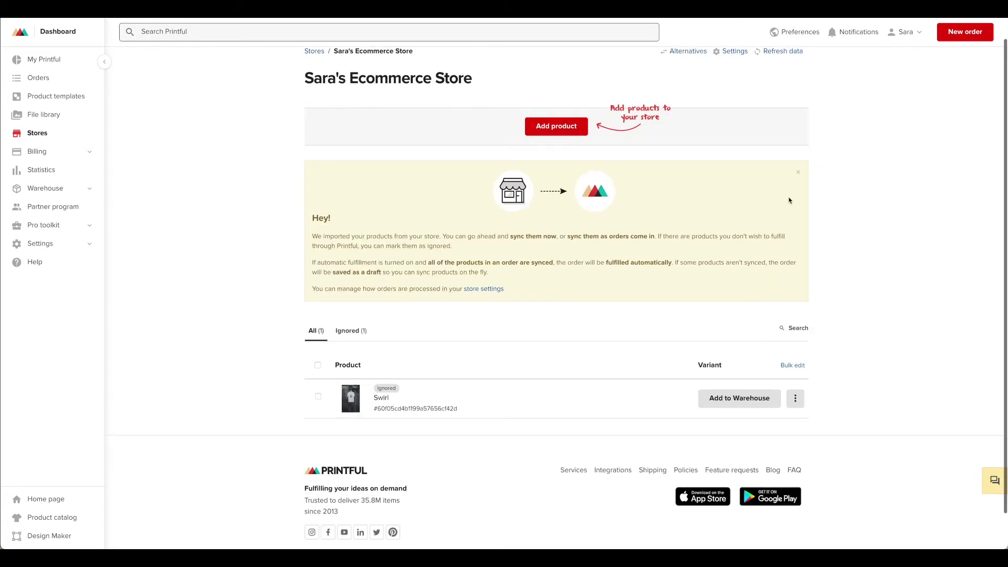
# Step: Refresh the store data so Swirl disappears and no products remain
pyautogui.click(781, 53)
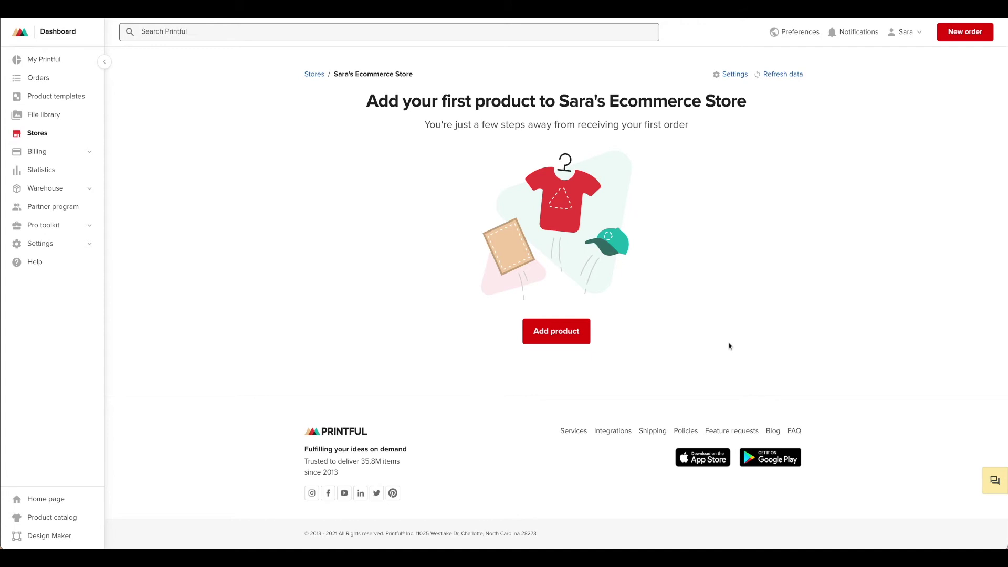
# Step: Start adding a product and switch to the My product templates tab
pyautogui.click(556, 335)
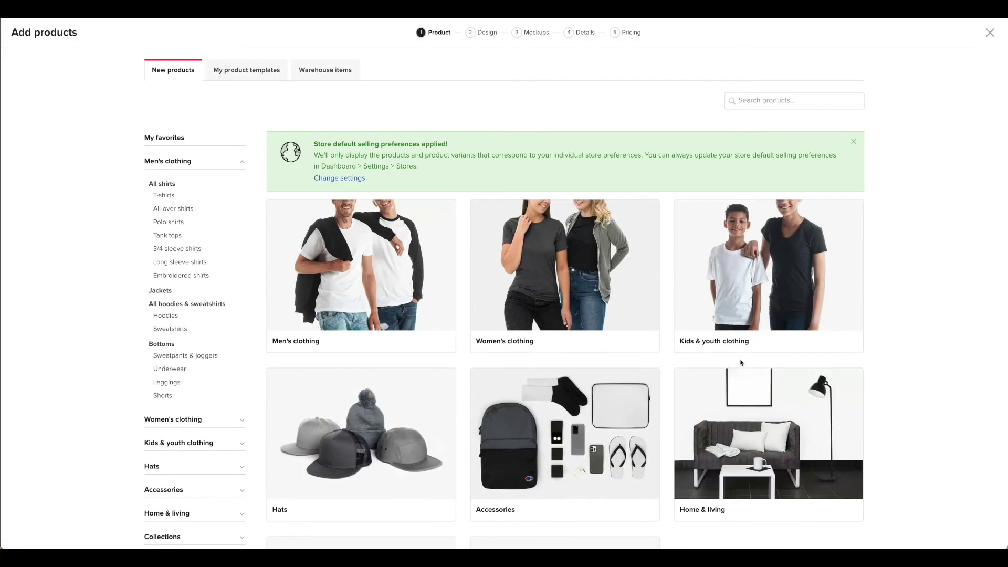
pyautogui.click(254, 73)
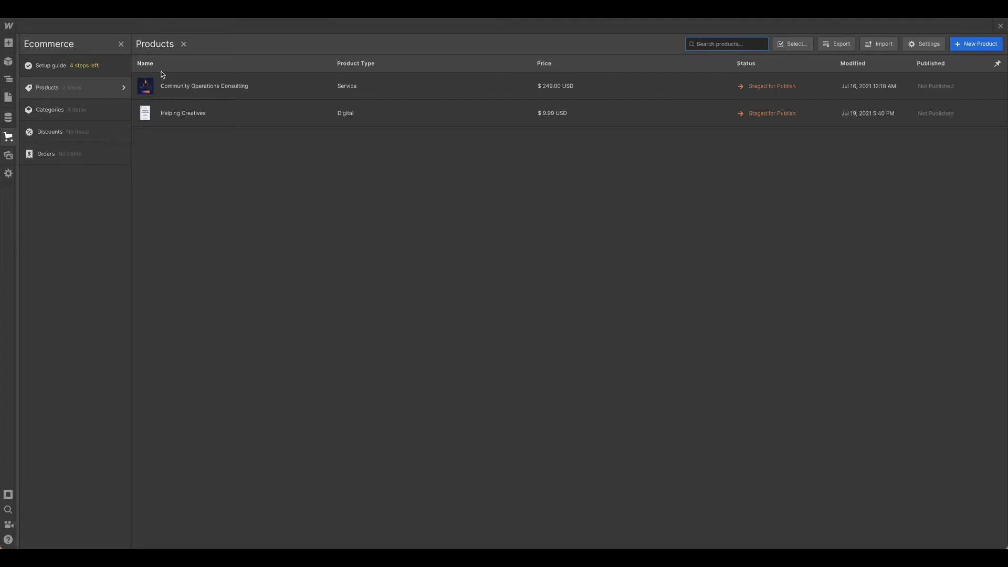
# Step: Show Webflow's Categories list and check the T-shirts category without changing it
pyautogui.click(184, 45)
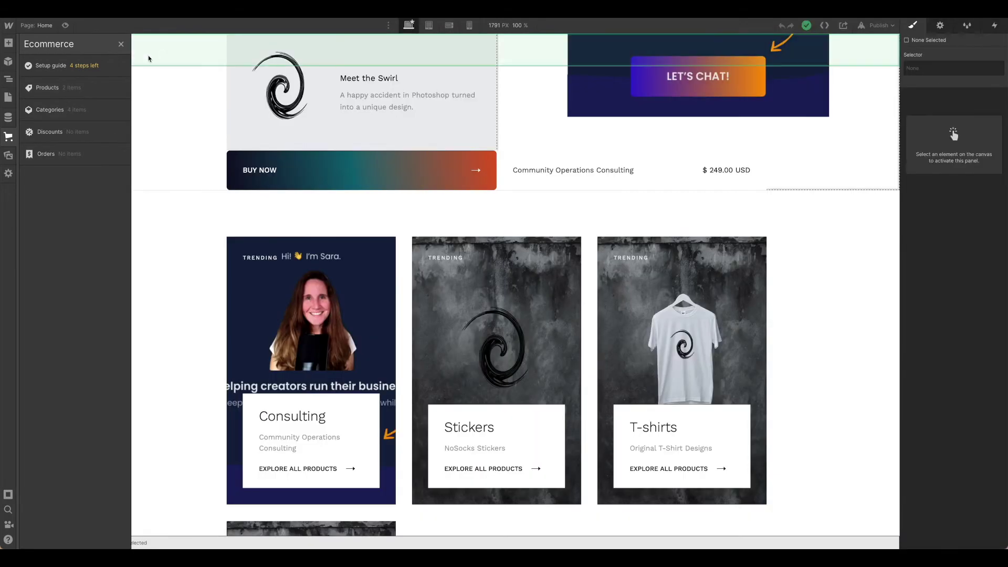
pyautogui.click(89, 113)
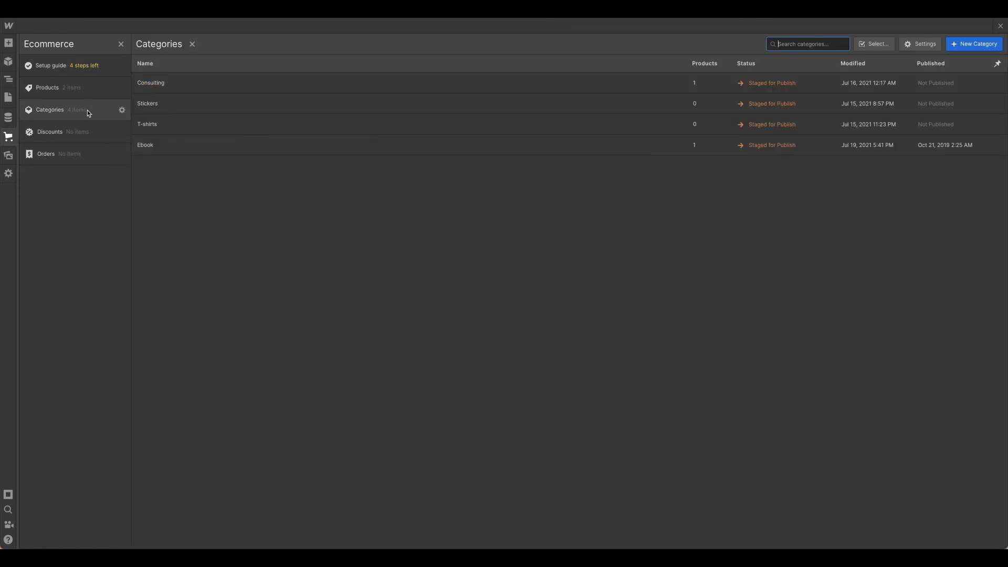
pyautogui.click(149, 126)
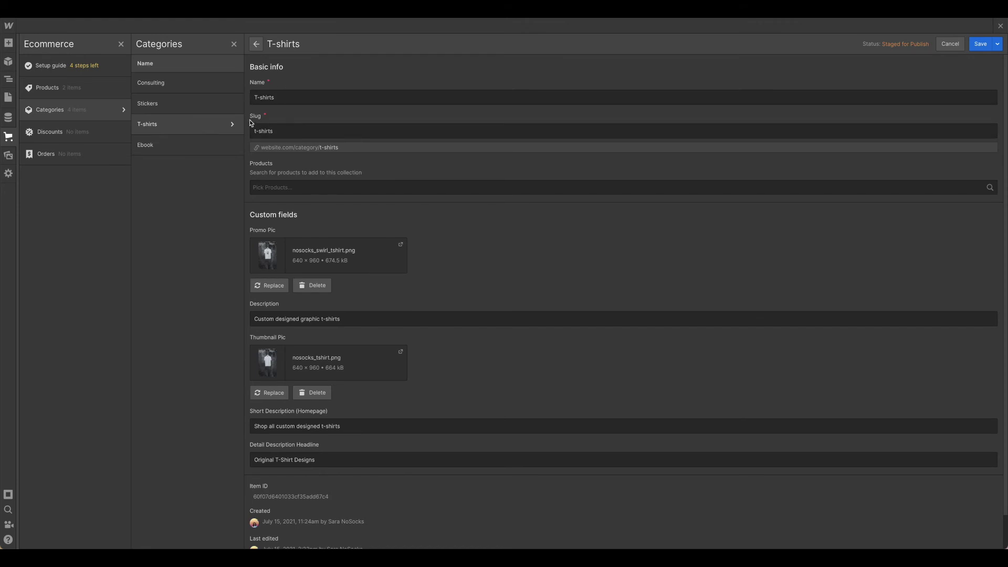
pyautogui.scroll(-1, 299, 134)
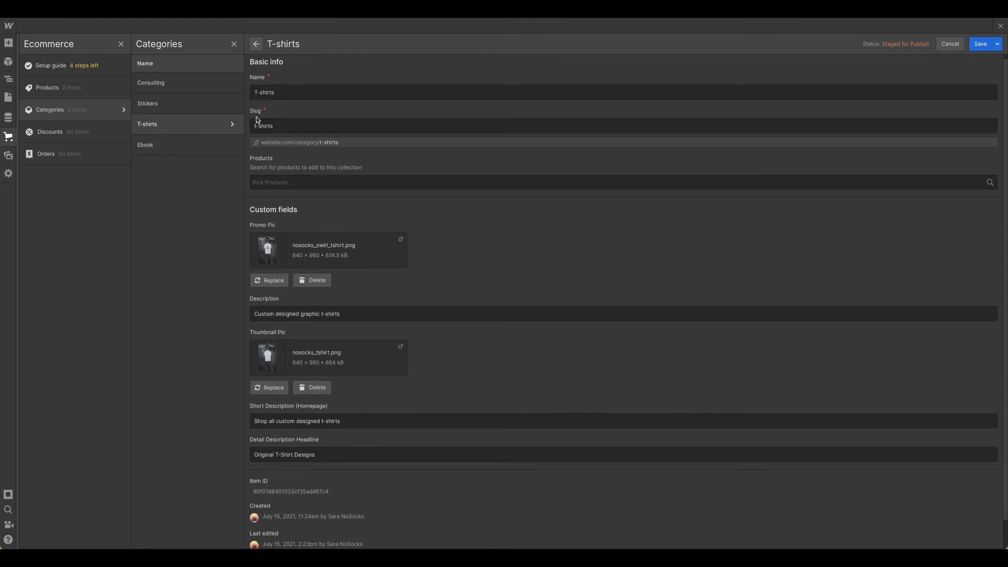
pyautogui.scroll(1, 250, 132)
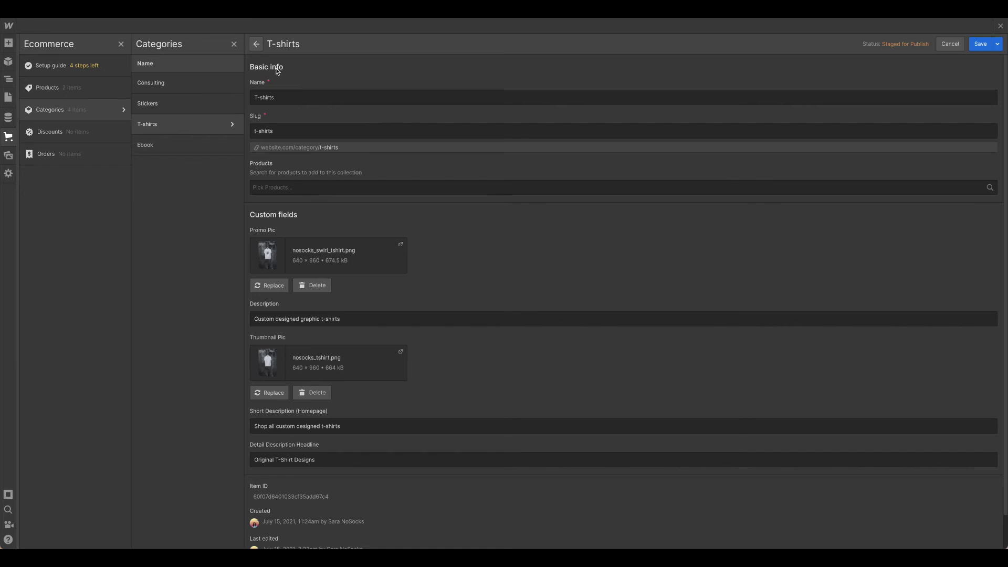
pyautogui.click(950, 44)
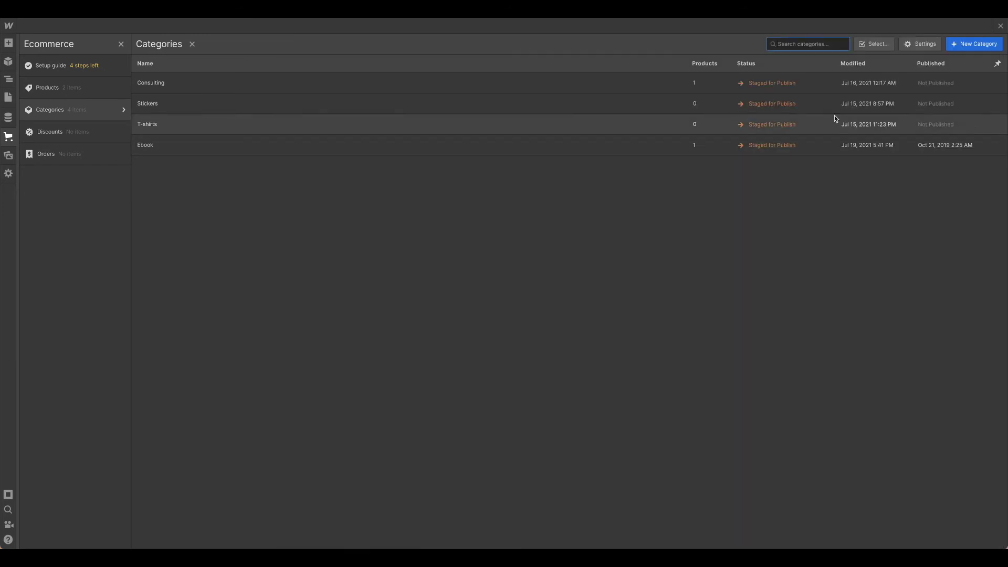
# Step: Create a new category named 'Accesserories', fixing a typo in the name
pyautogui.click(992, 44)
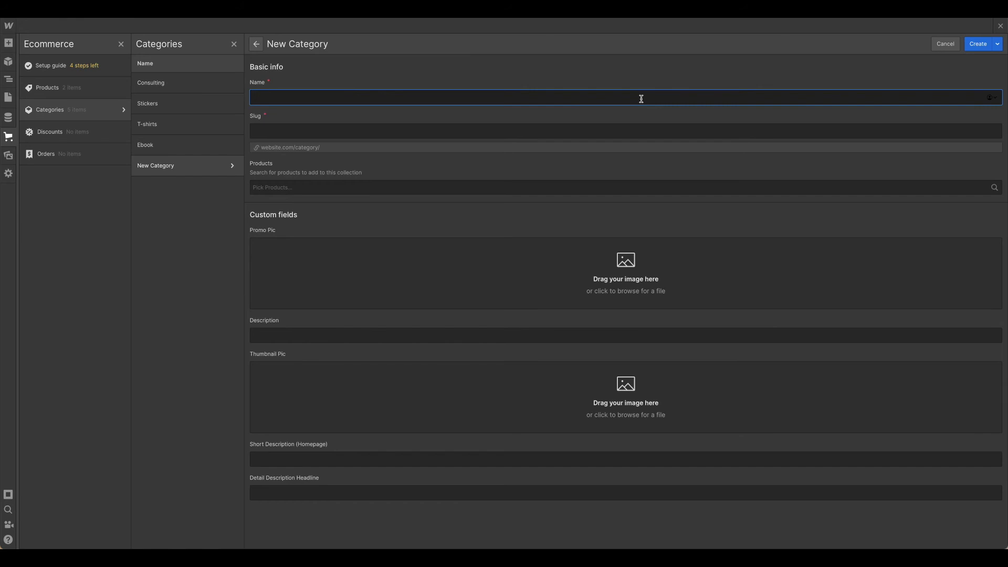
pyautogui.write('Aces')
pyautogui.press('BackSpace')
pyautogui.press('BackSpace')
pyautogui.write('cesserories')
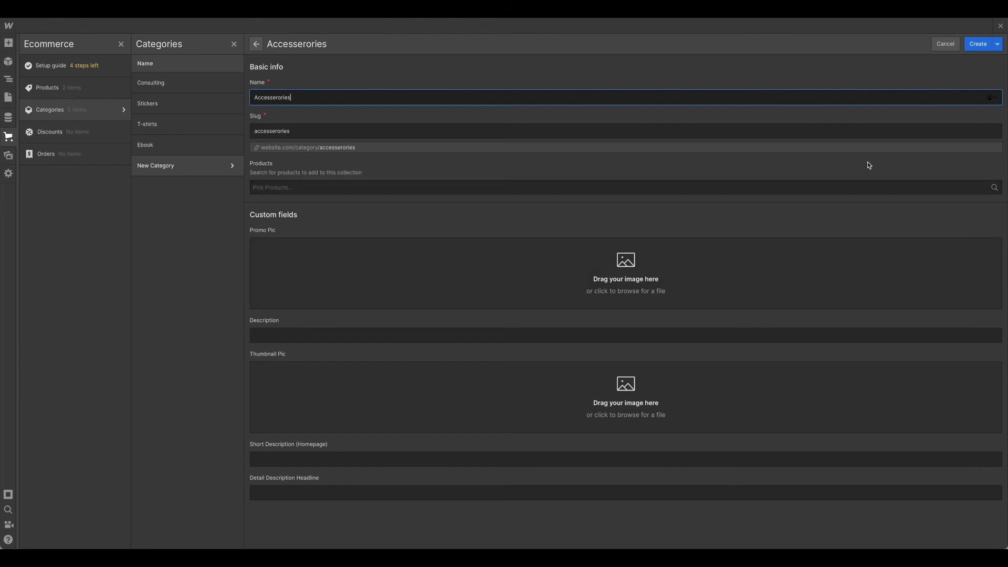
pyautogui.click(972, 51)
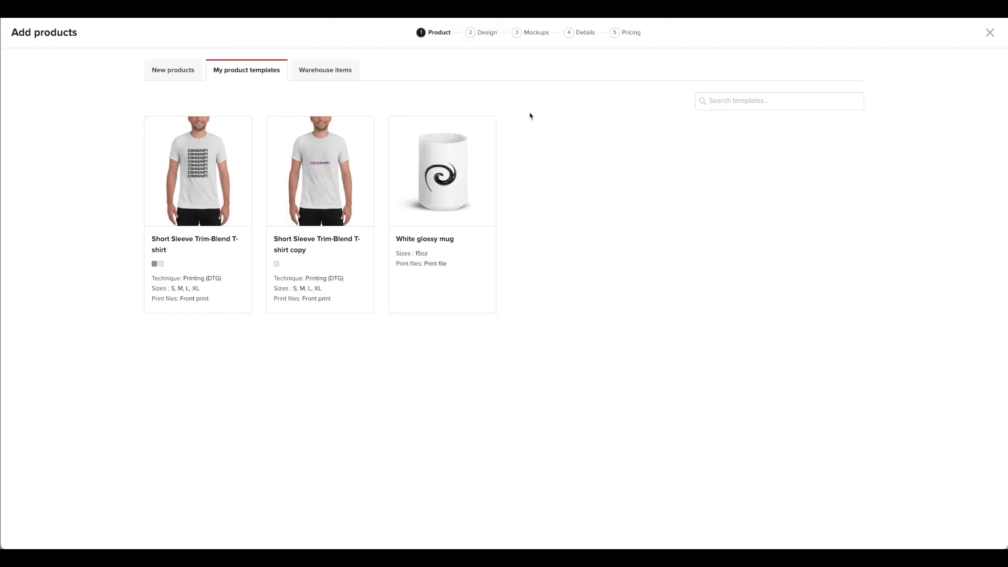
# Step: Refresh the store data and reopen Add product on My product templates
pyautogui.click(989, 33)
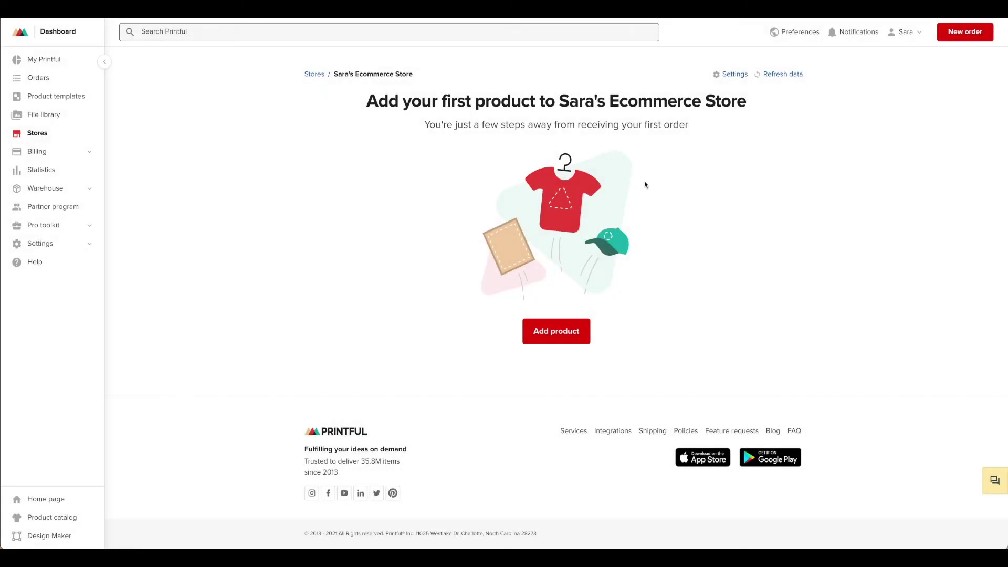
pyautogui.click(778, 74)
pyautogui.click(561, 330)
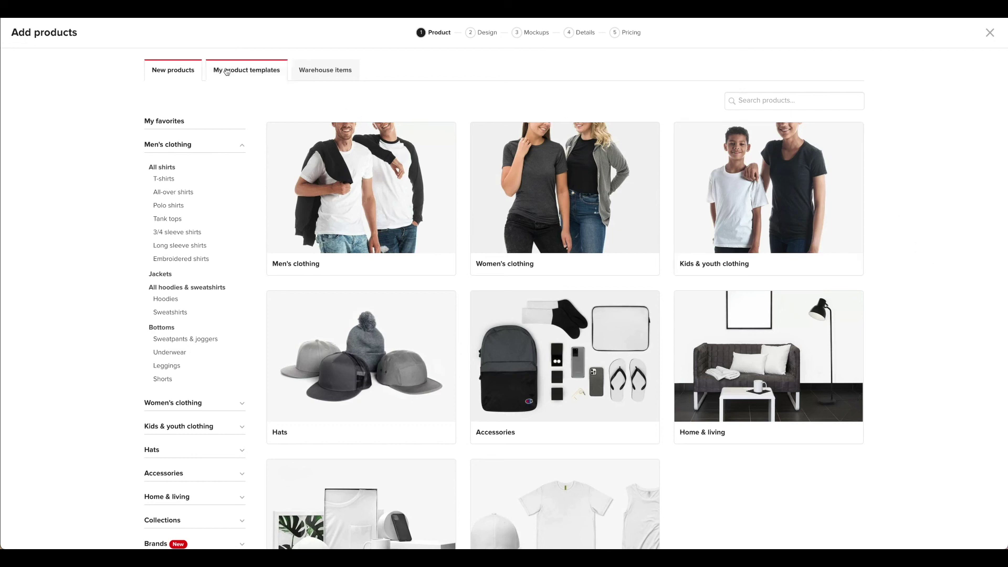
pyautogui.click(208, 74)
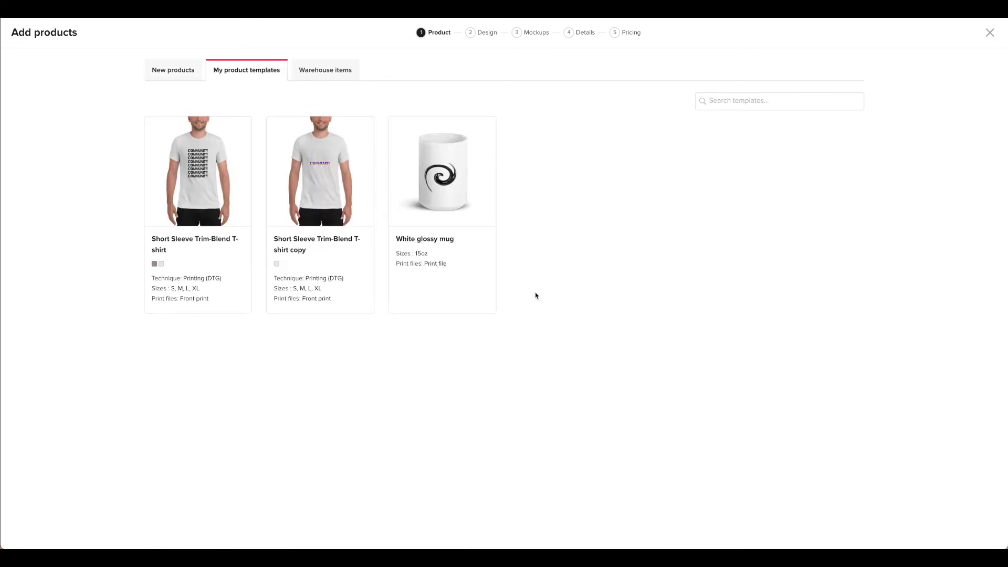